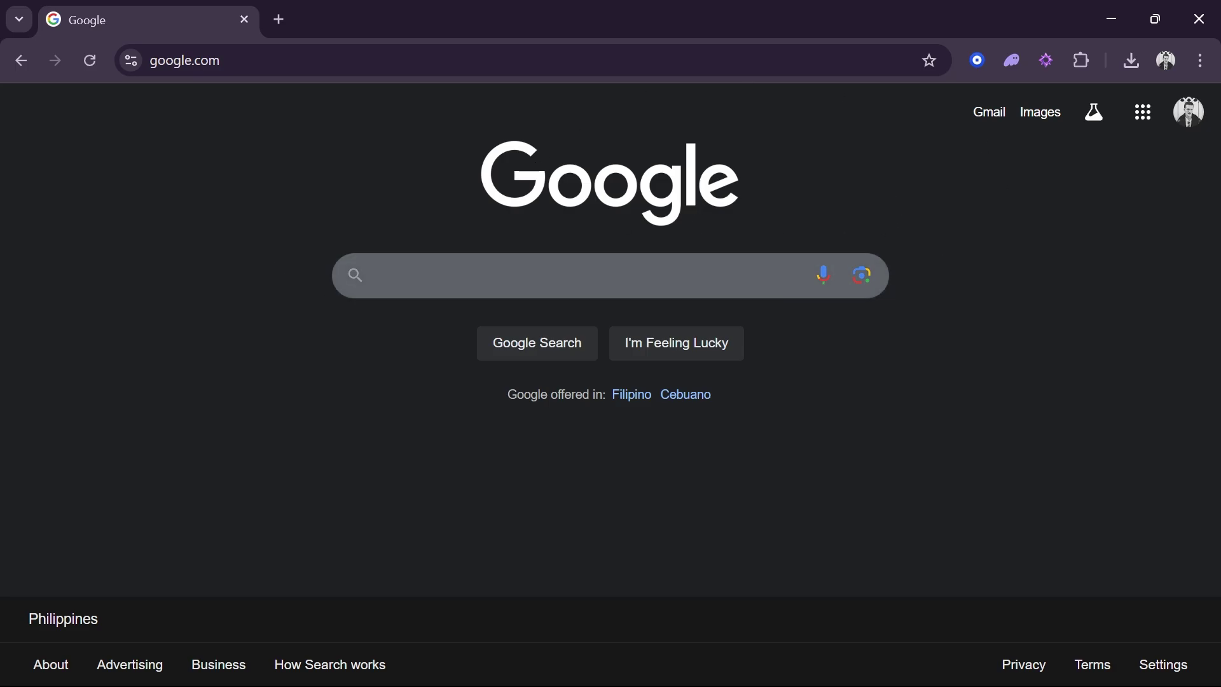
Step: Run a Google search for 'winzip'
left_click(572, 276)
type("winzip")
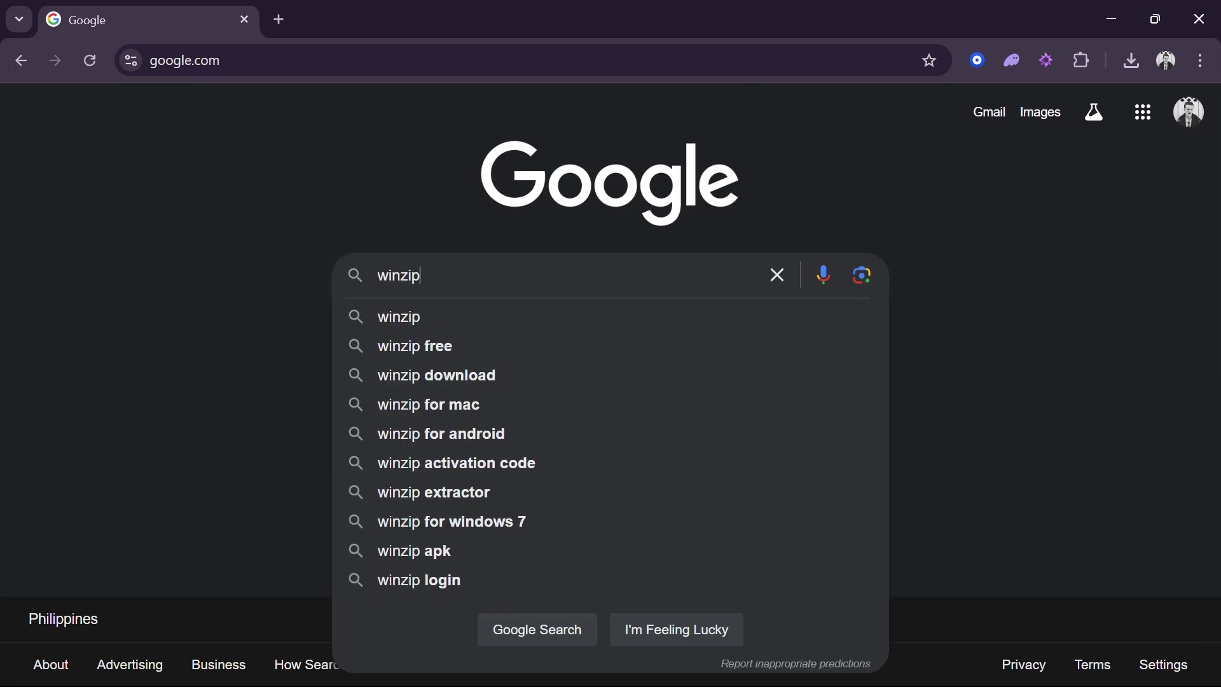
key("Return")
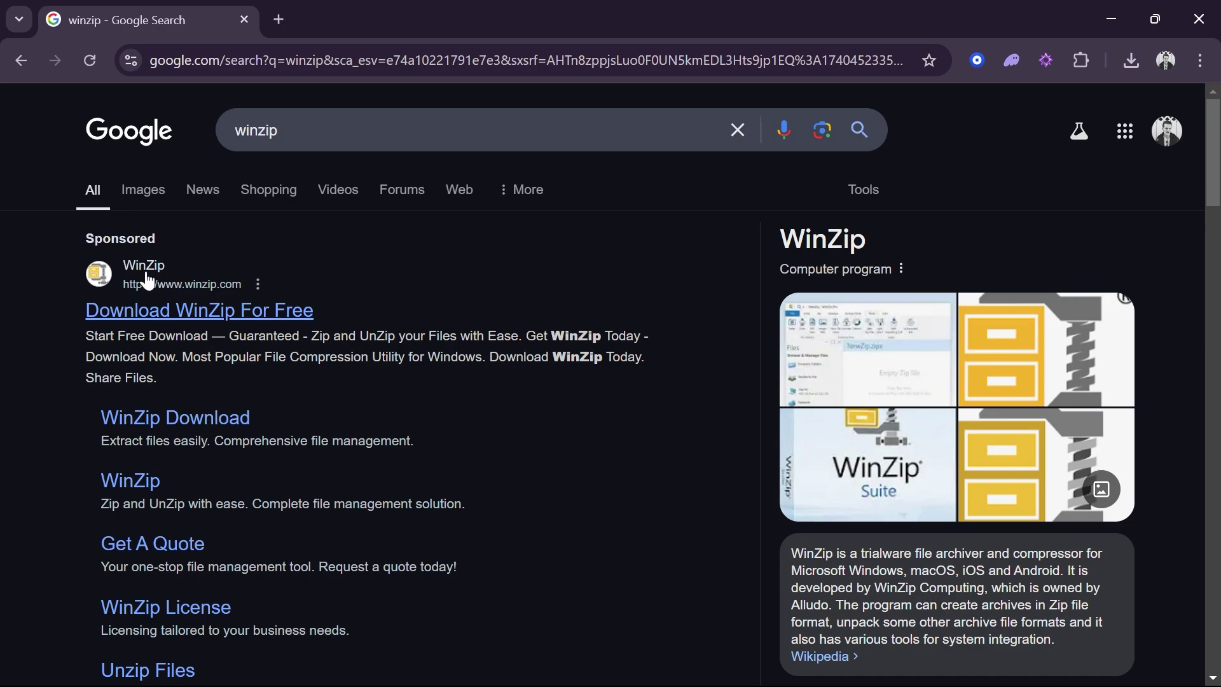
Step: Download winzip76.exe from the WinZip download page and confirm it in Chrome's downloads
left_click(200, 422)
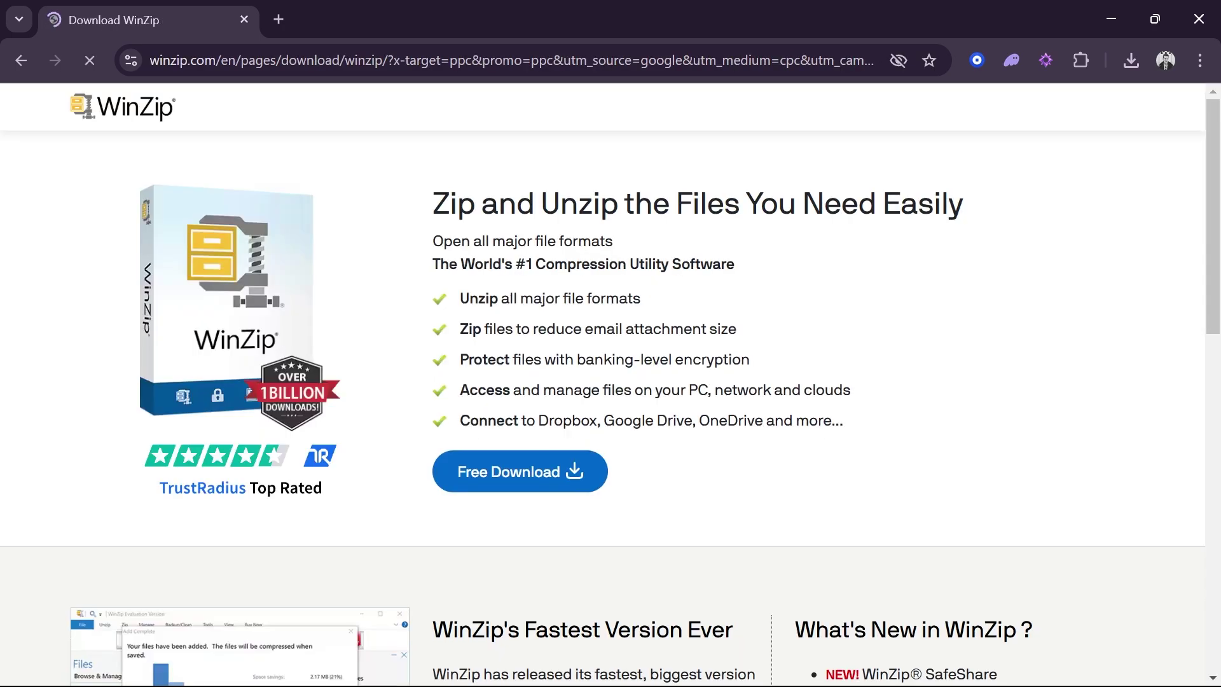
left_click(532, 489)
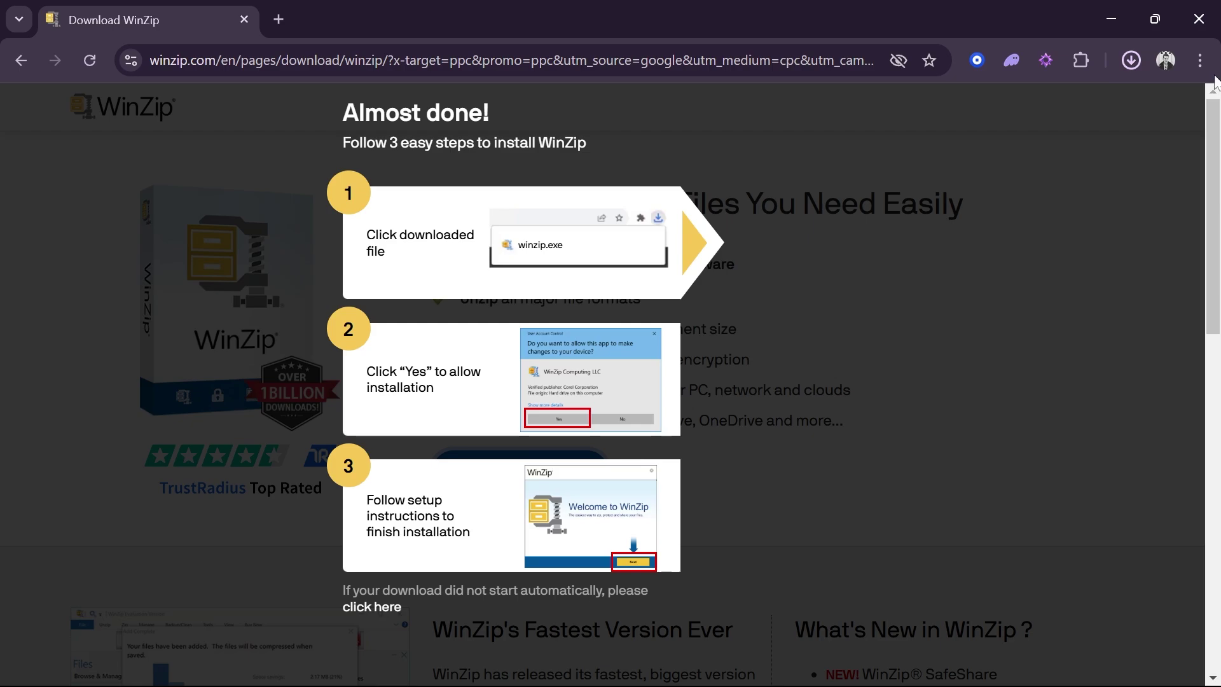
left_click(1132, 60)
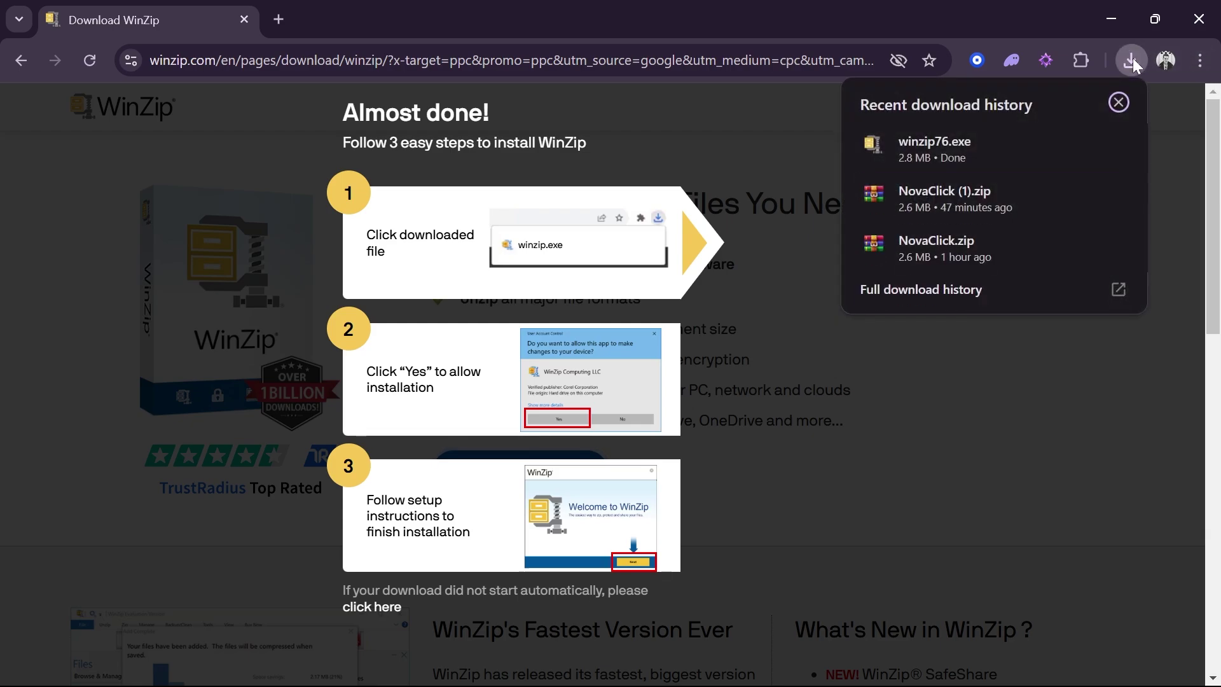
Step: Run winzip76.exe through welcome, license and analytics agreement to a finished install
left_click(919, 157)
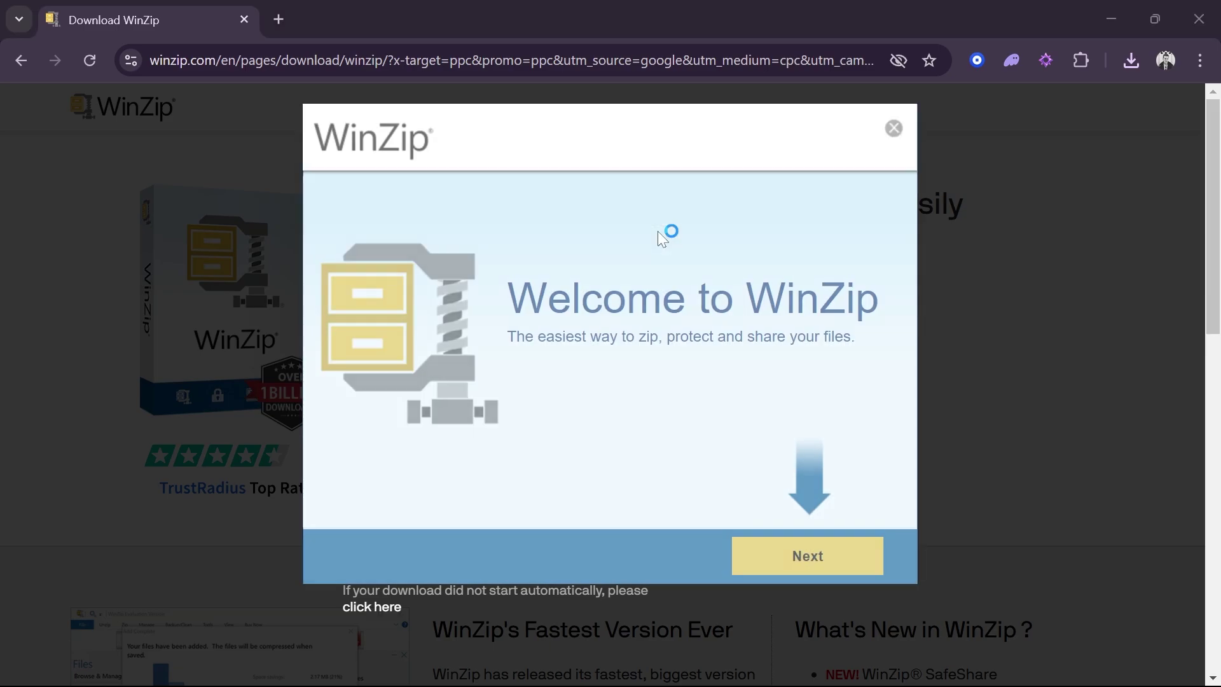
left_click(813, 552)
left_click(813, 553)
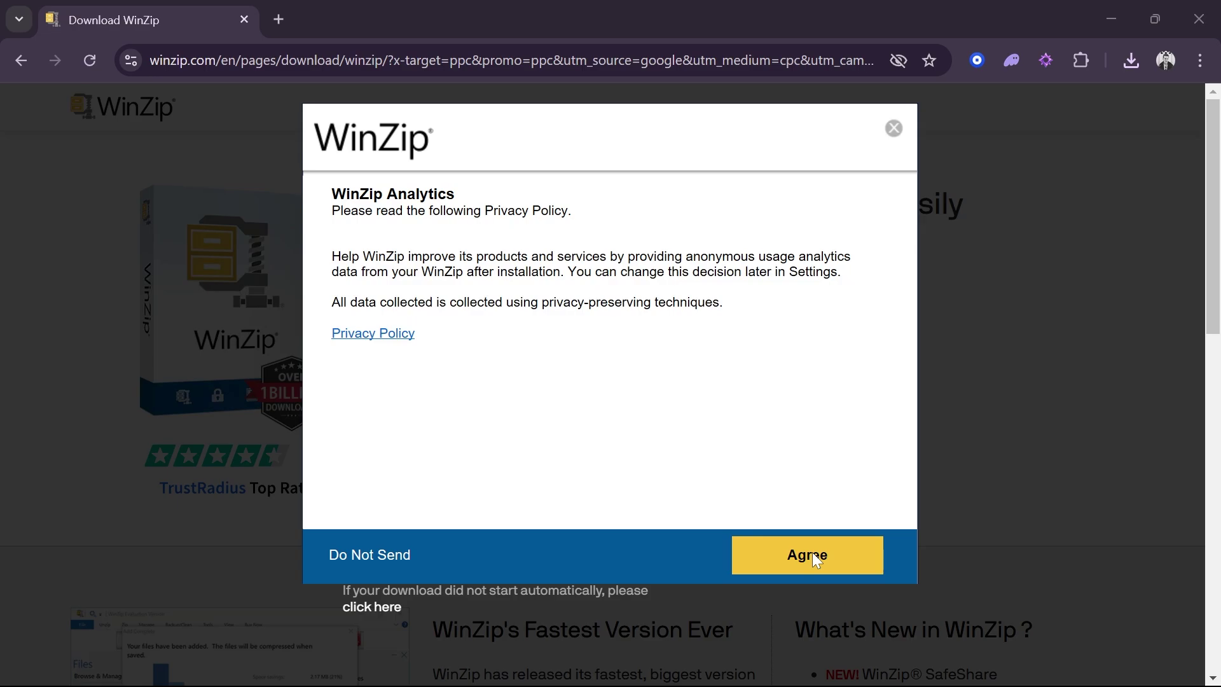
left_click(812, 553)
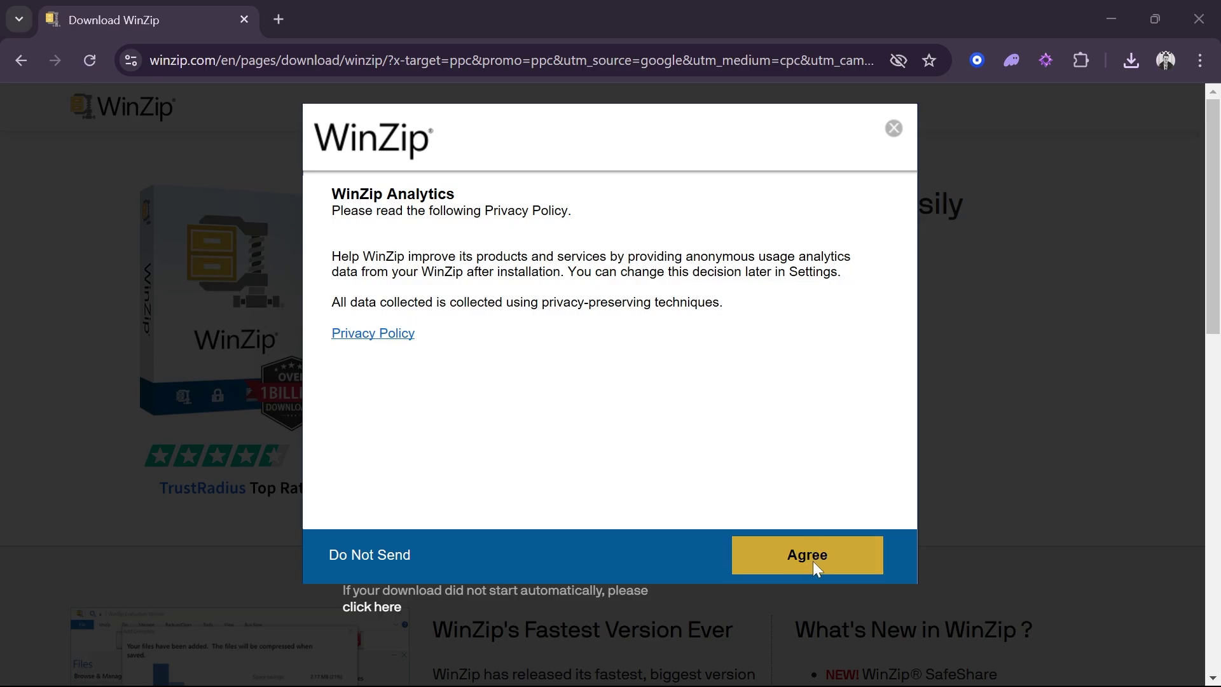
left_click(814, 549)
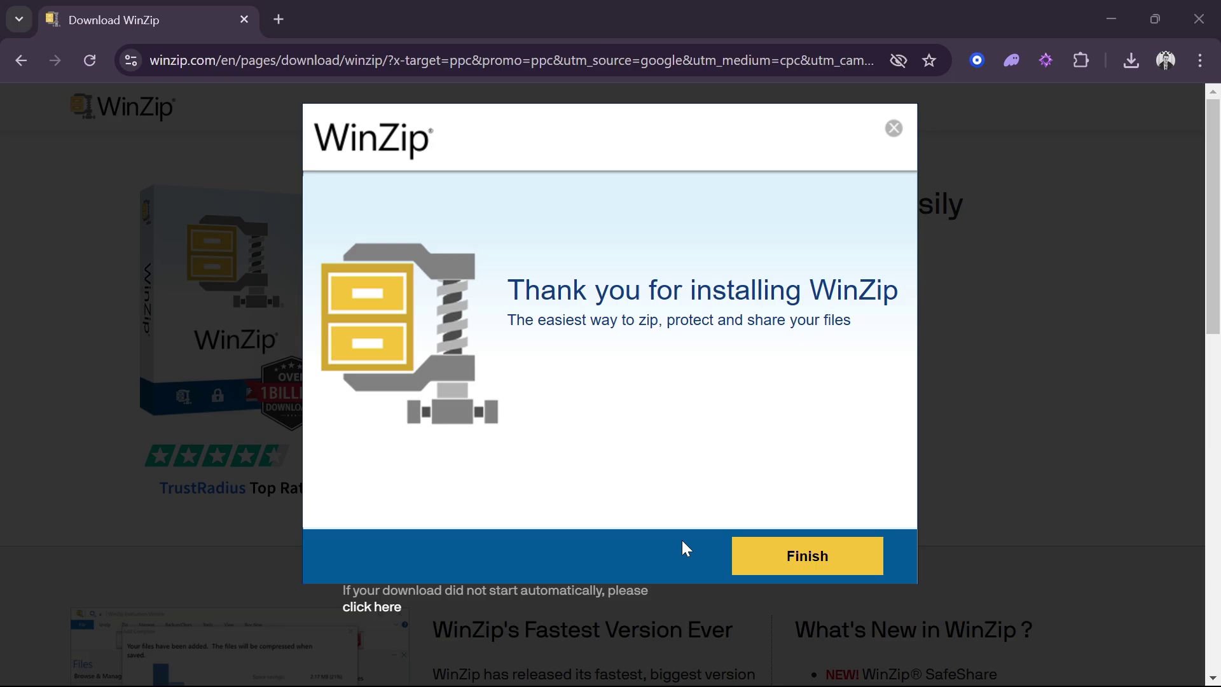
left_click(803, 563)
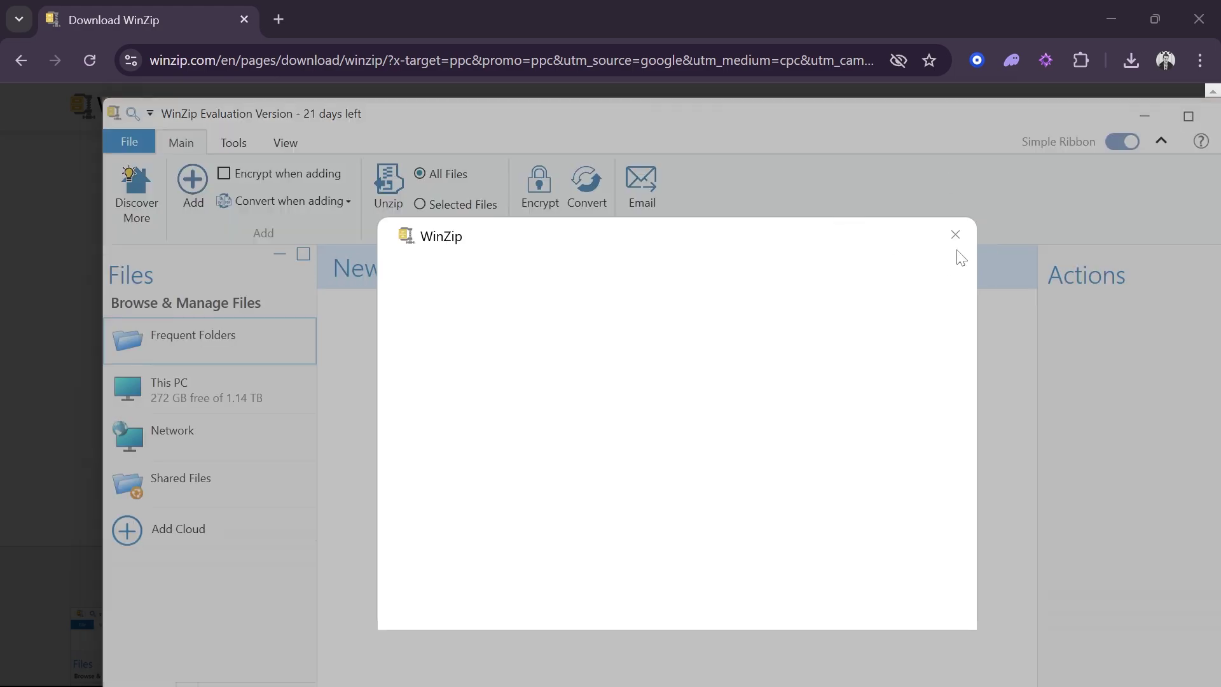
Step: Dismiss the 'Make WinZip my default app' prompt and maximize the window showing NewZip.zip
left_click(955, 233)
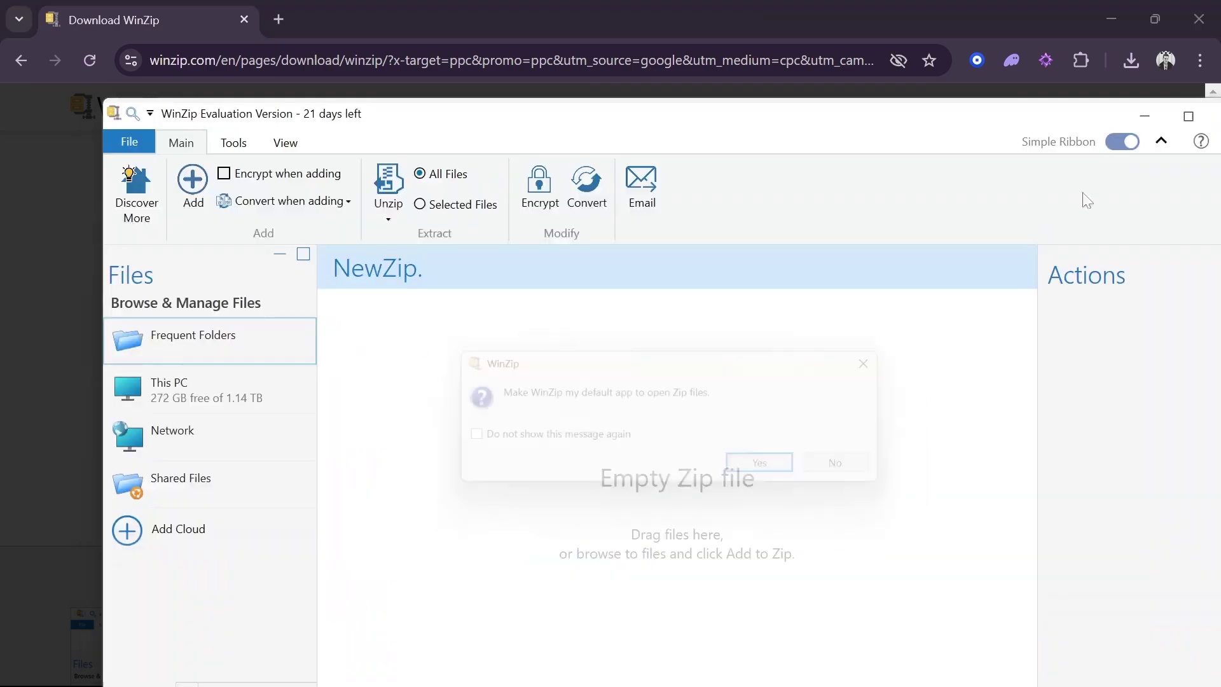
left_click(898, 357)
left_click(1188, 116)
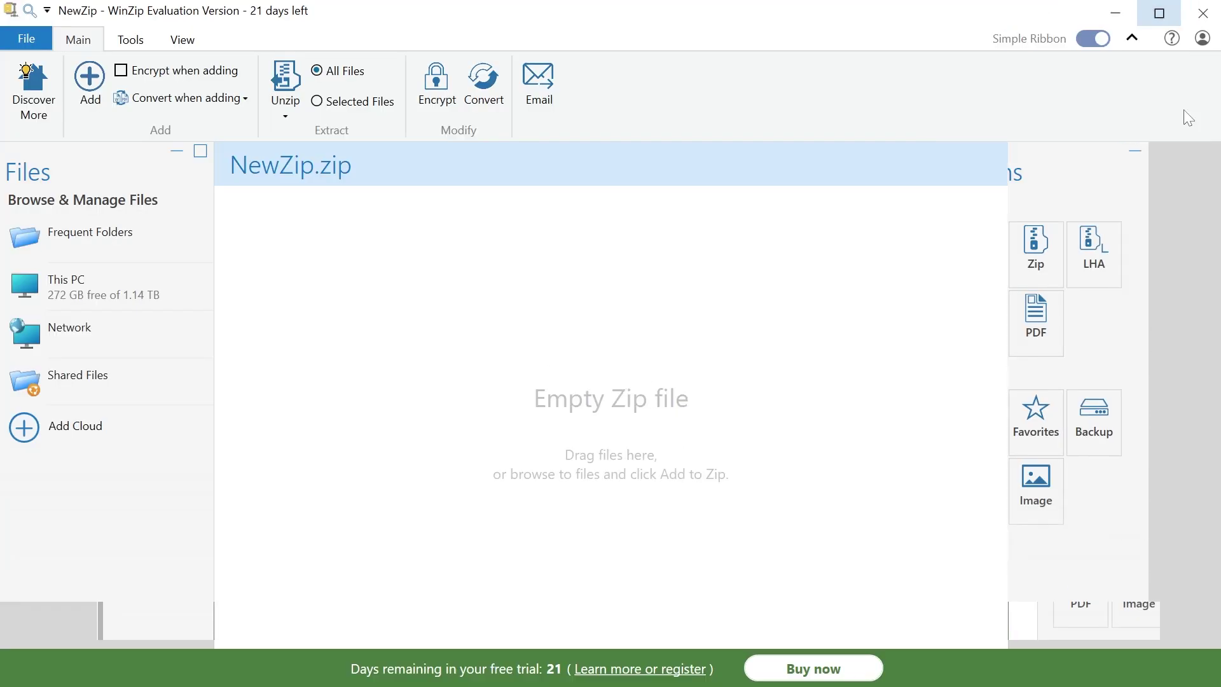